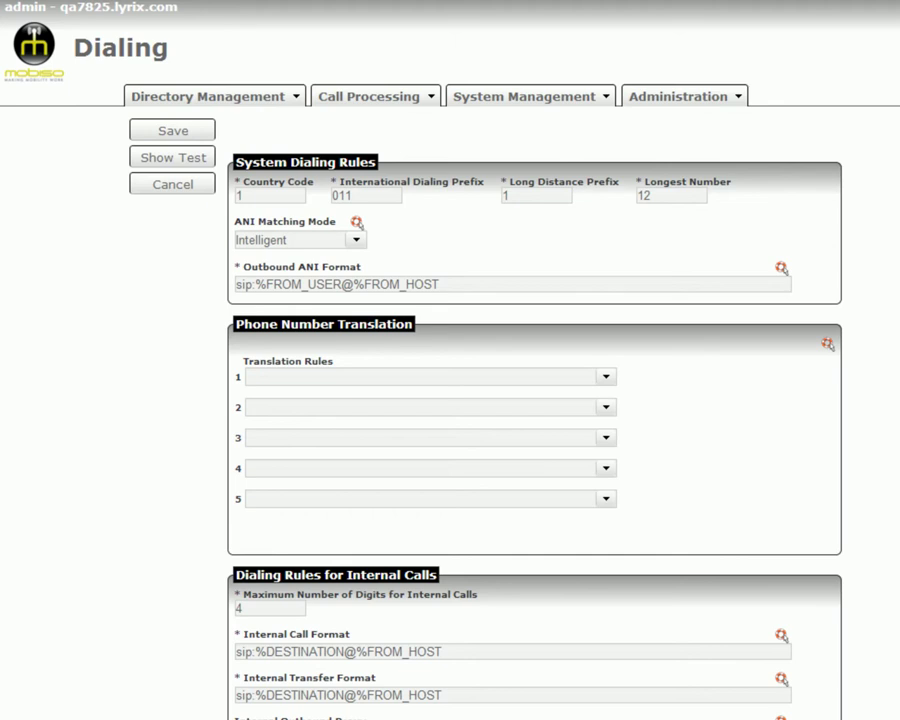
# - Review the ANI matching mode choices and keep Intelligent selected
pyautogui.click(300, 240)
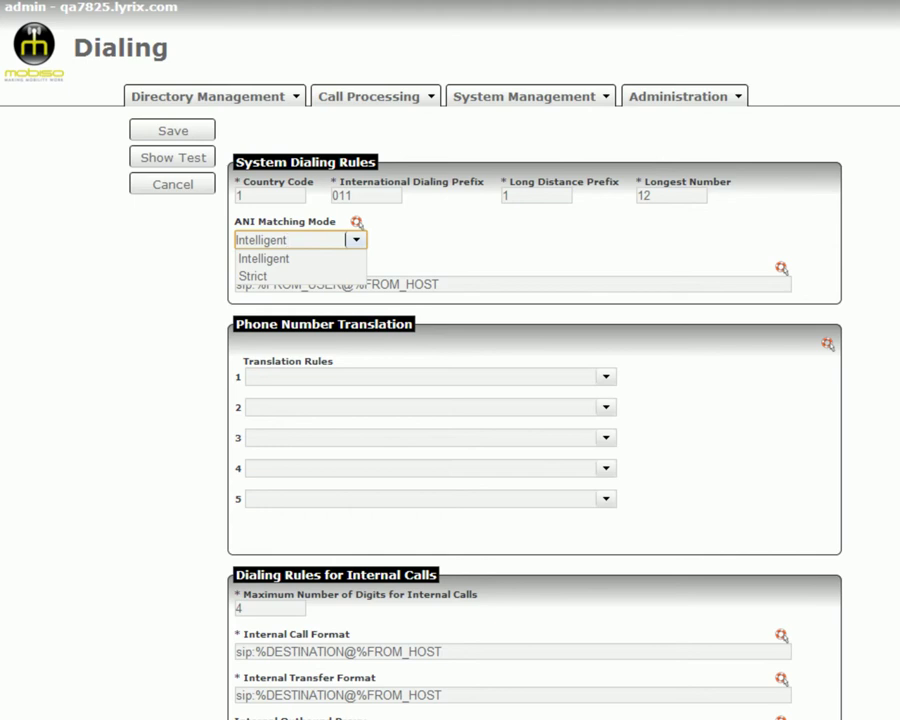
pyautogui.press('Return')
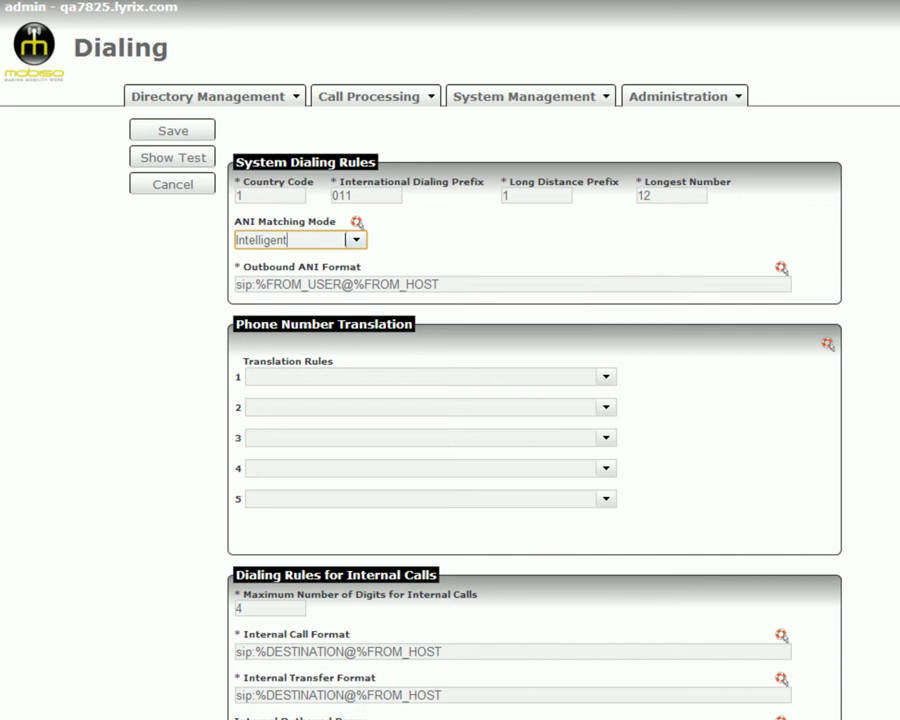
pyautogui.press('Tab')
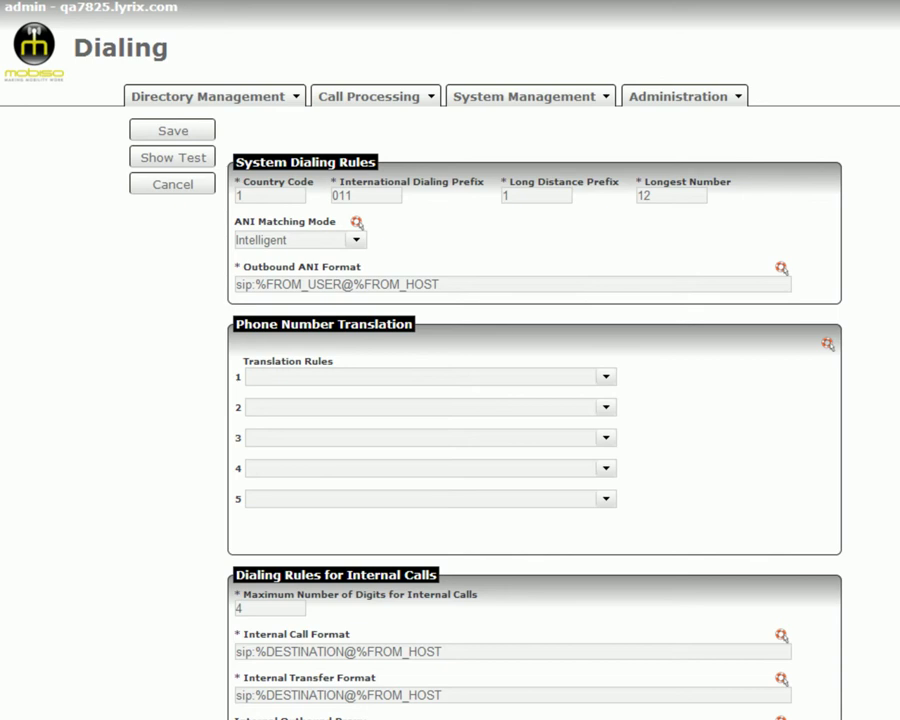
pyautogui.click(288, 240)
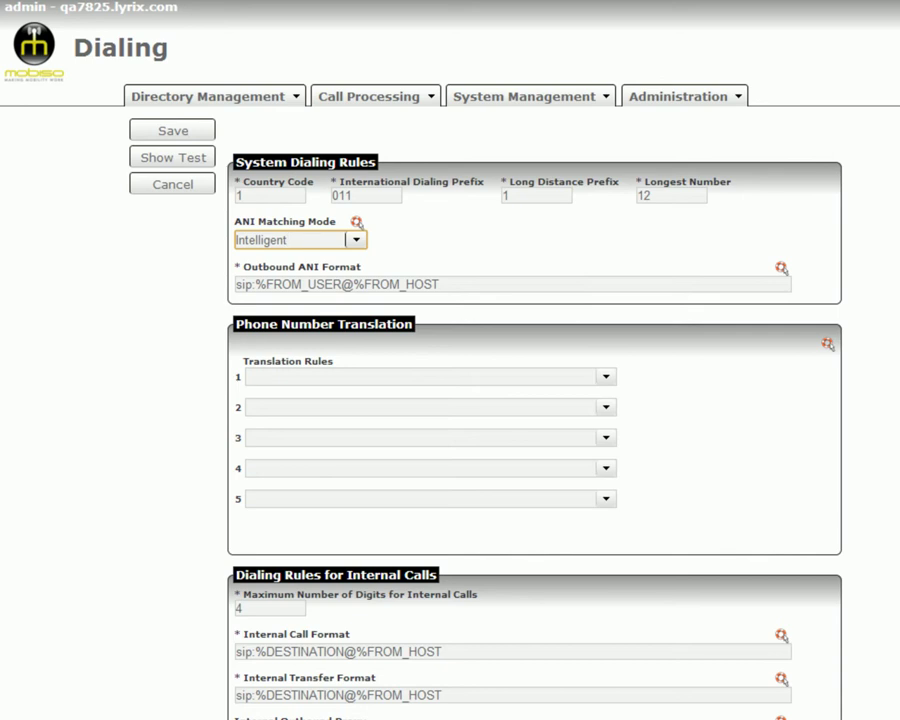
# - Replace %FROM_USER in the Outbound ANI Format with a fixed phone number, keeping @%FROM_HOST
pyautogui.moveTo(341, 284); pyautogui.dragTo(256, 284)
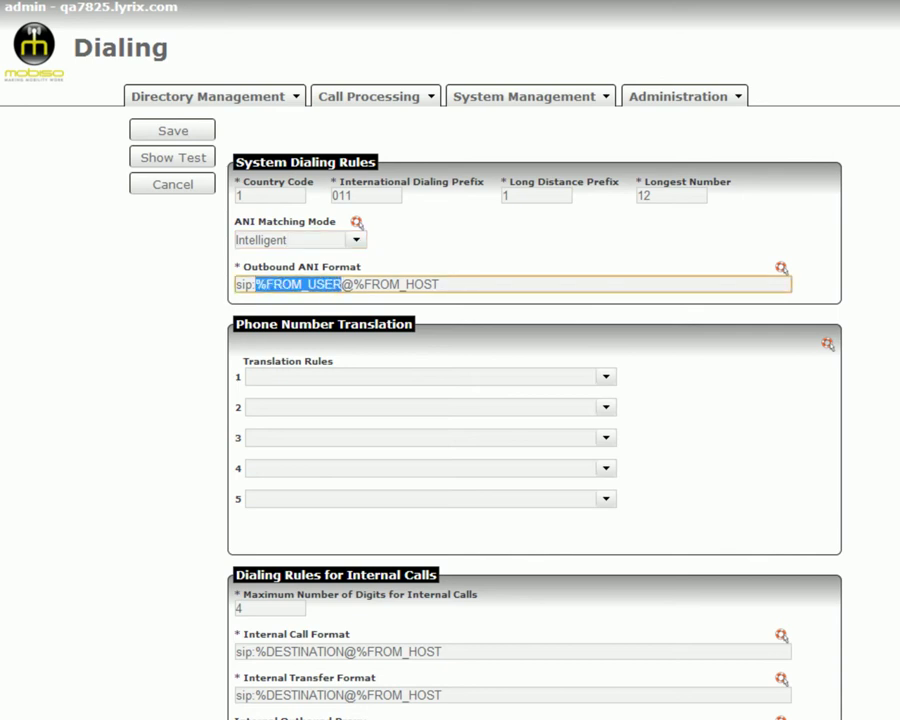
pyautogui.press('BackSpace')
pyautogui.write('5551212')
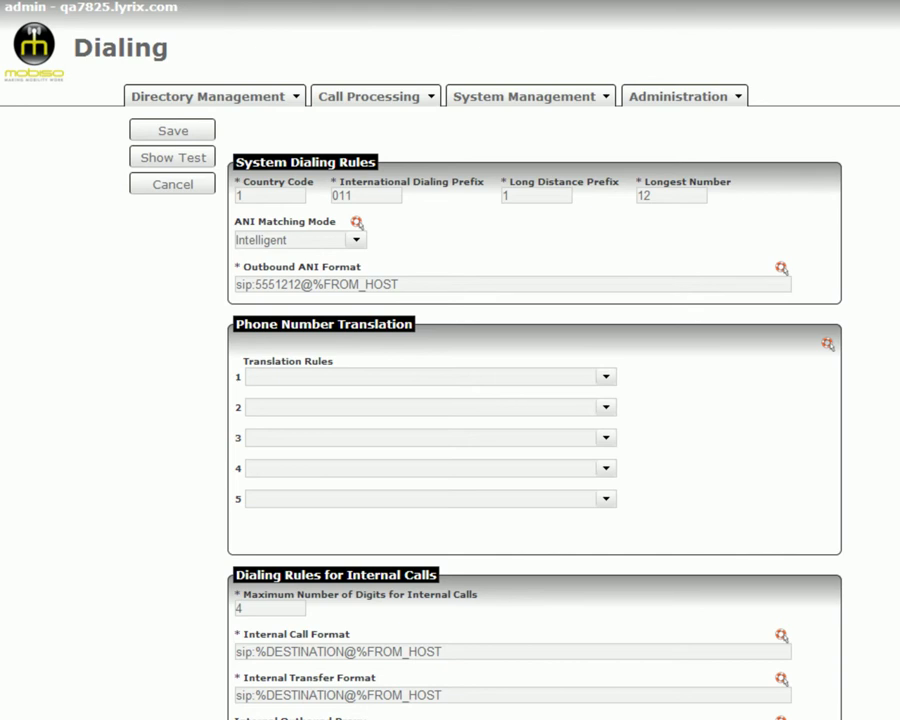
# - Set translation rule 1 to Prepend 1 to ten digit numbers and rule 2 to Replace Long Distance Prefix with Country Code
pyautogui.click(605, 377)
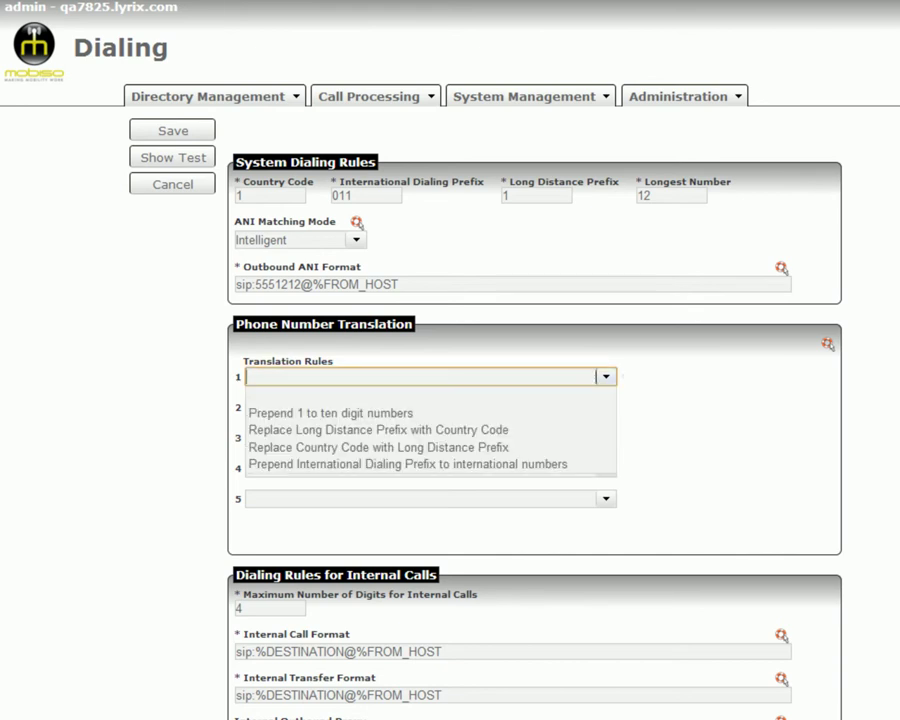
pyautogui.press('Return')
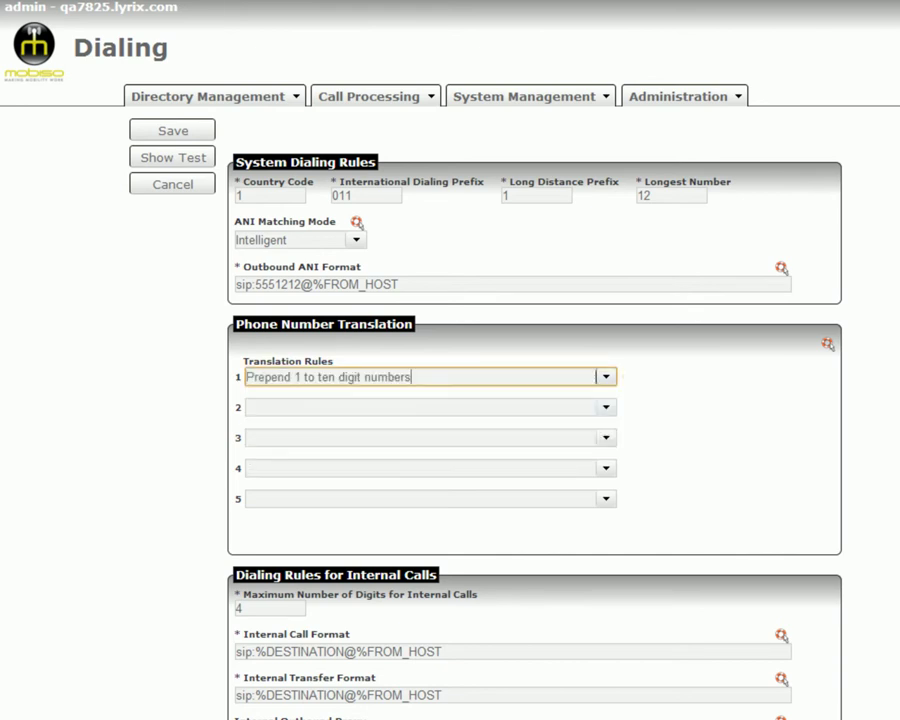
pyautogui.press('Tab')
pyautogui.press('Down')
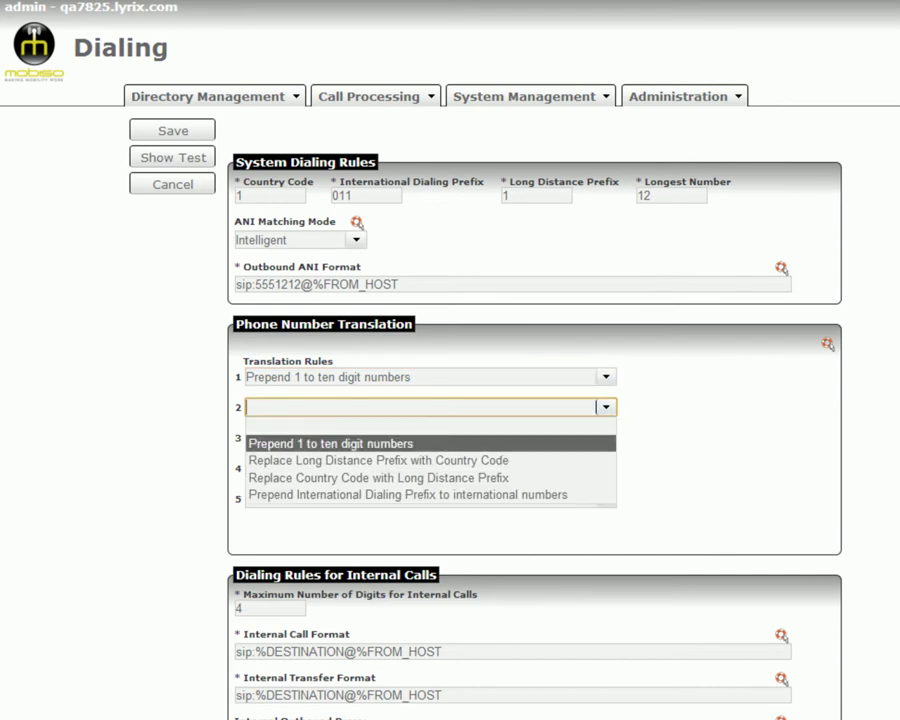
pyautogui.press('Down')
pyautogui.press('Down')
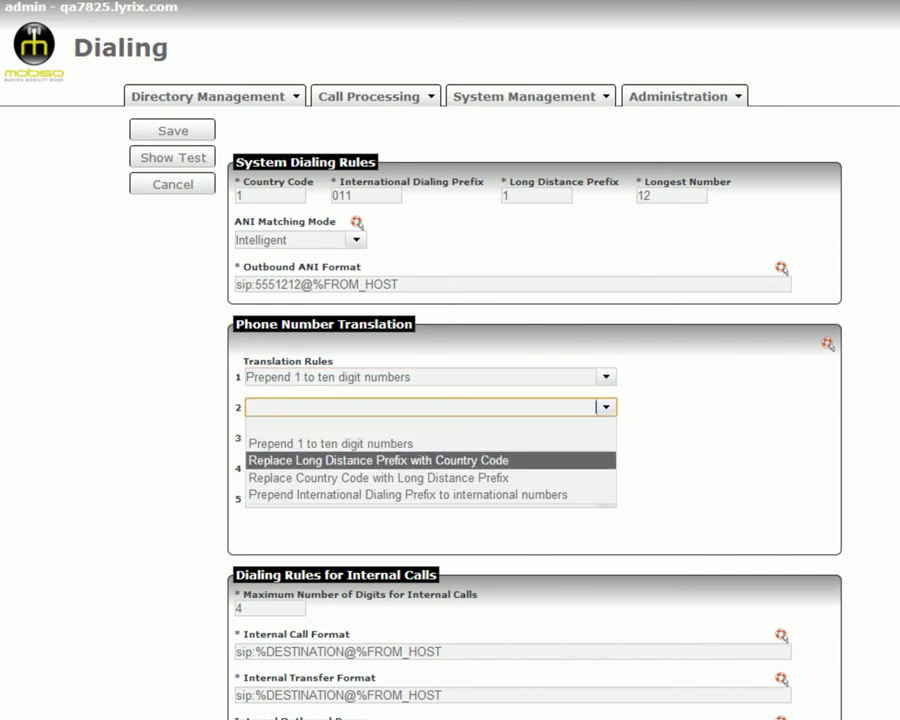
pyautogui.press('Return')
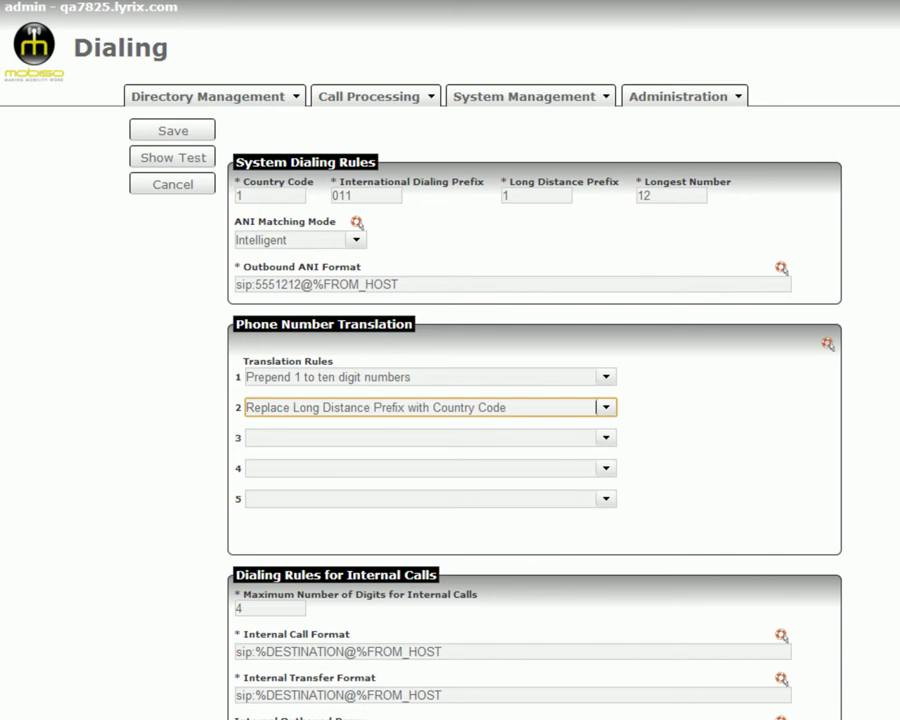
# - Set rule 3 to Replace Country Code with Long Distance Prefix and rule 4 to prepend the international dialing prefix
pyautogui.press('Tab')
pyautogui.press('Down')
pyautogui.press('Down')
pyautogui.press('Down')
pyautogui.press('Down')
pyautogui.press('Return')
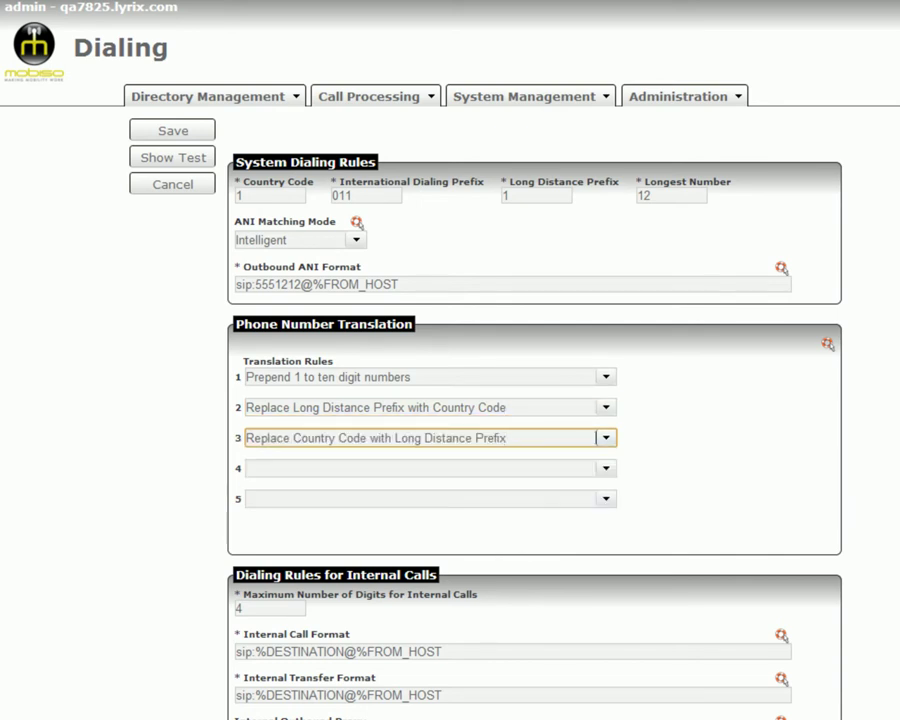
pyautogui.press('Tab')
pyautogui.press('Down')
pyautogui.press('Down')
pyautogui.press('Down')
pyautogui.press('Down')
pyautogui.press('Return')
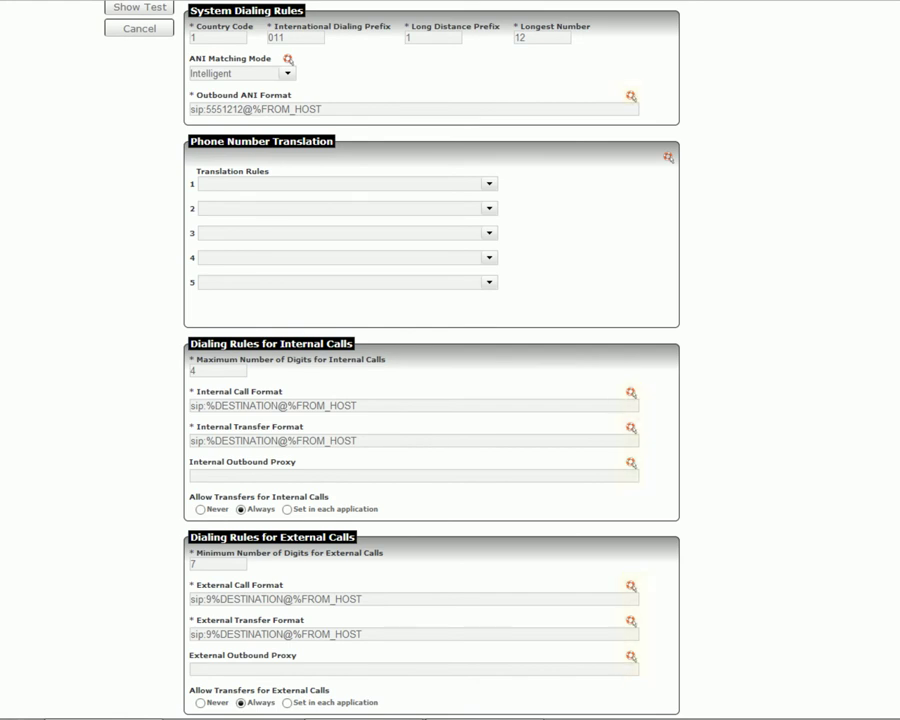
pyautogui.click(631, 392)
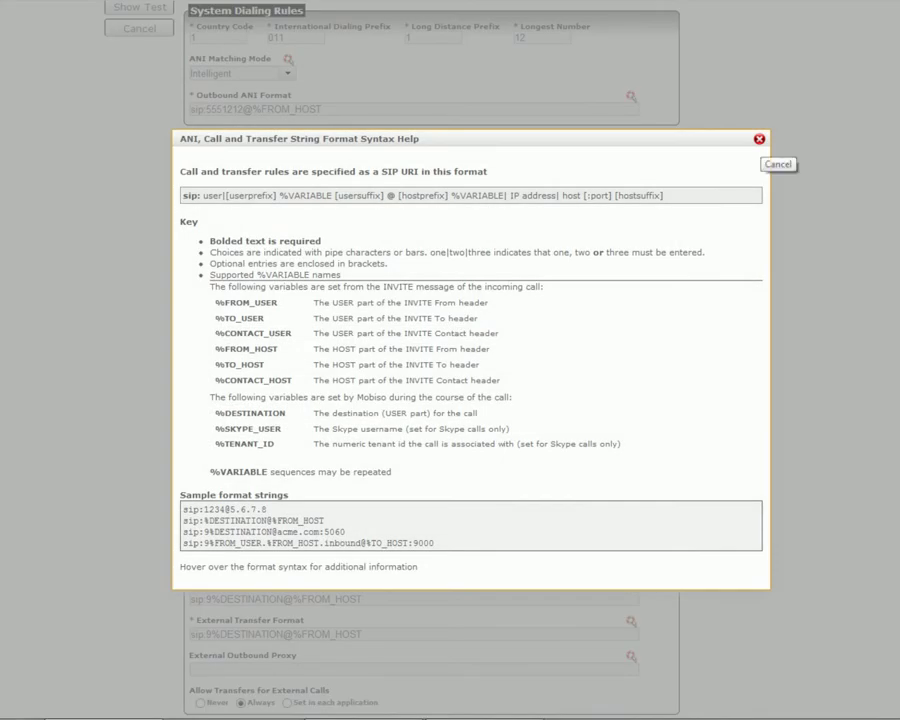
pyautogui.click(759, 139)
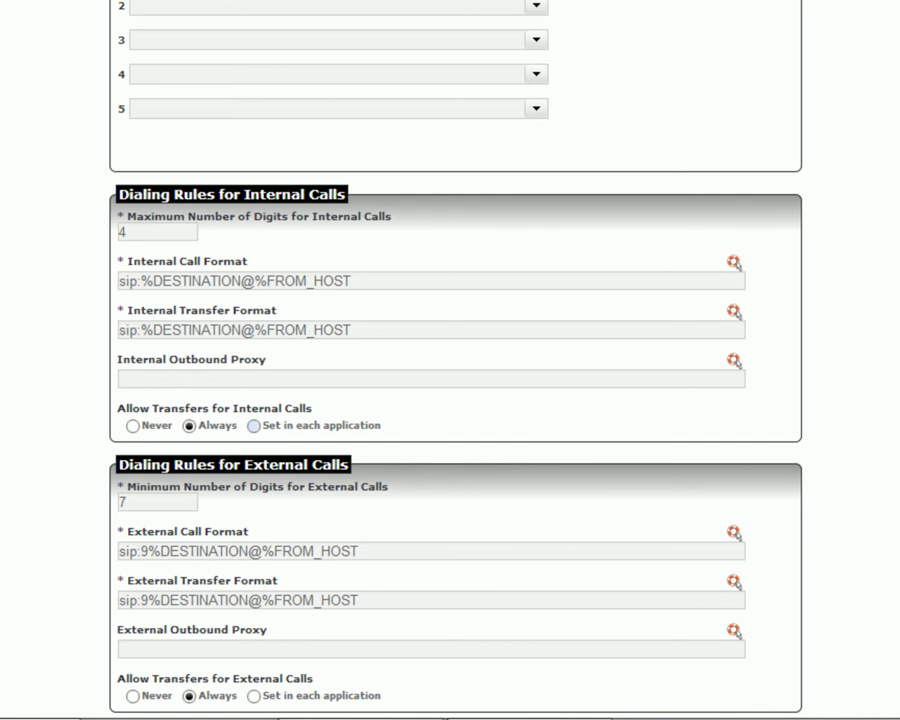
pyautogui.click(254, 425)
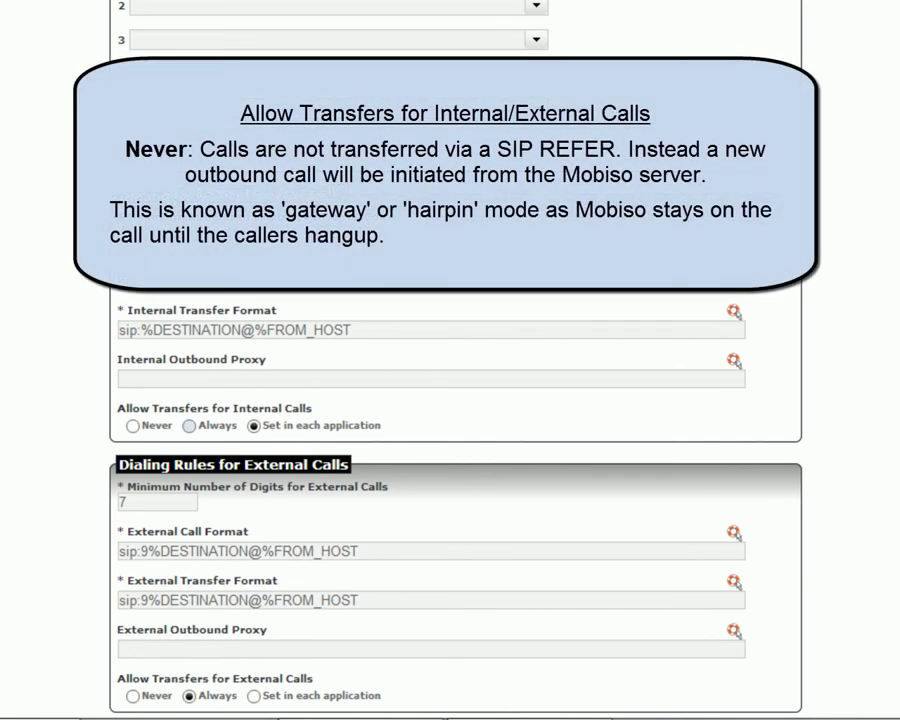
pyautogui.click(189, 425)
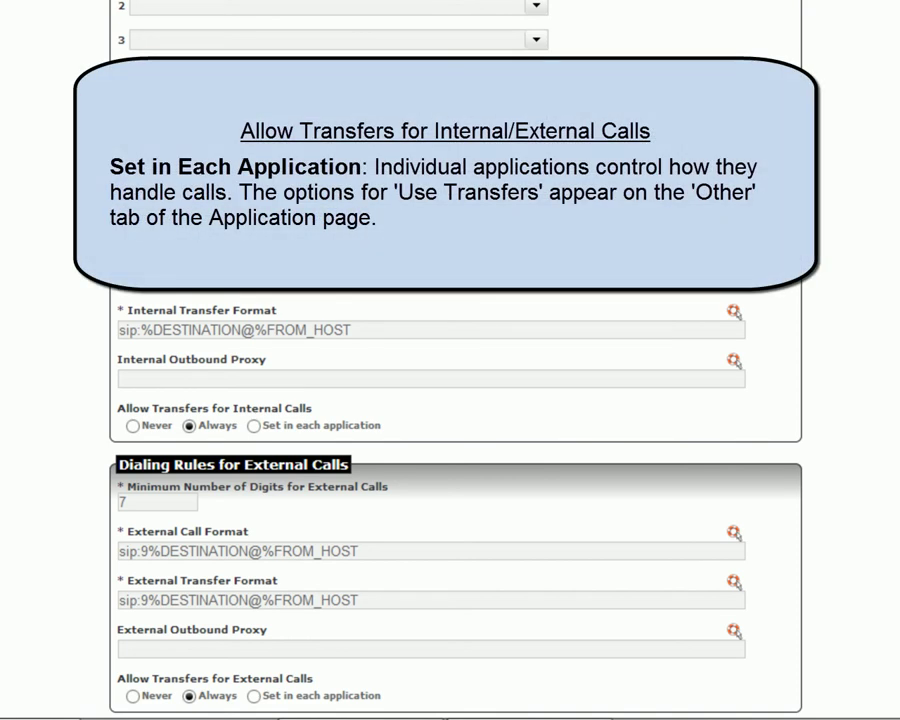
# - Switch Internal Calls transfers to per-application, then back to Always
pyautogui.click(254, 425)
pyautogui.click(189, 425)
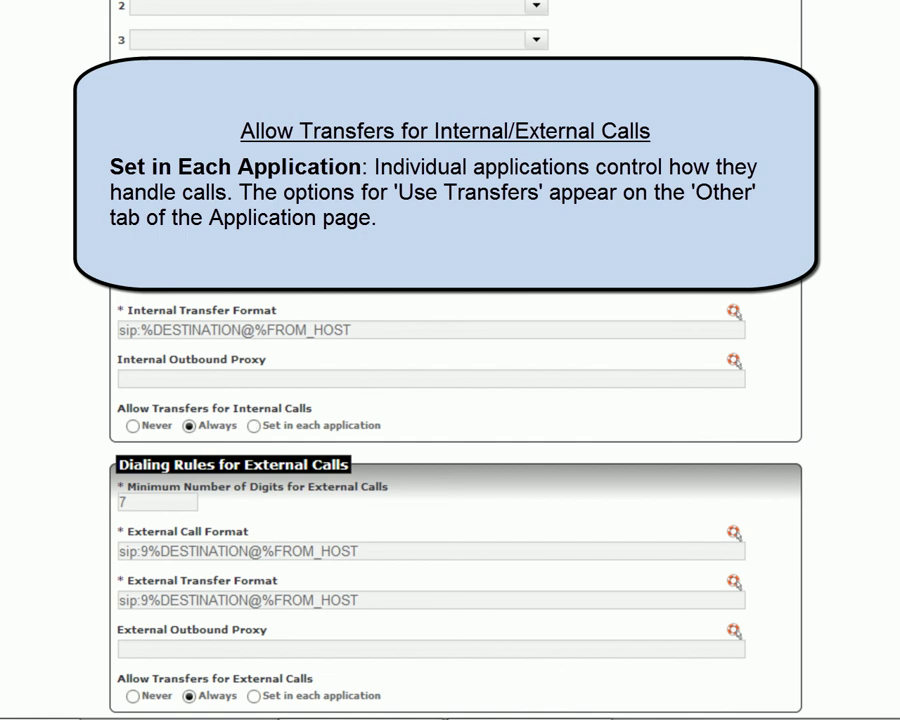